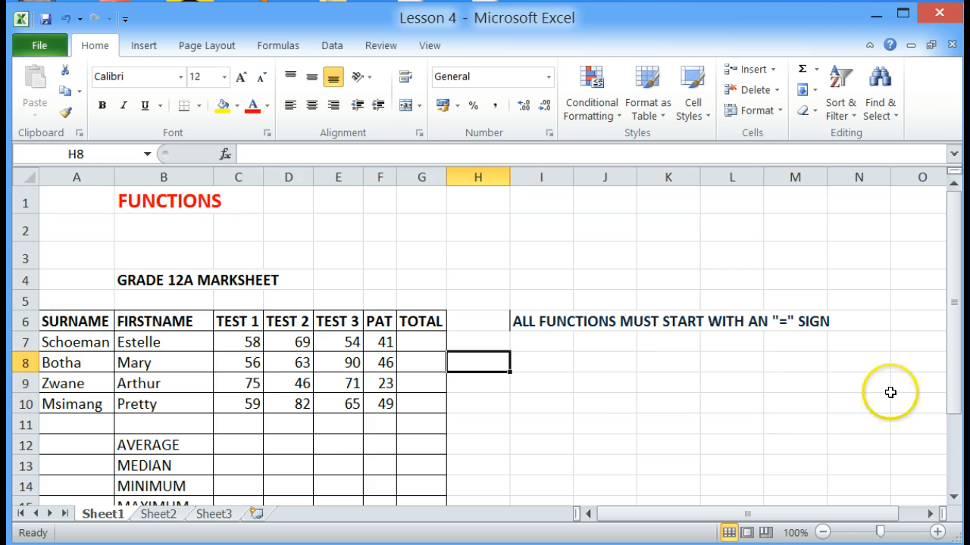
# Start a SUM function in cell G7, the TOTAL cell of the first learner.
pyautogui.click(533, 319)
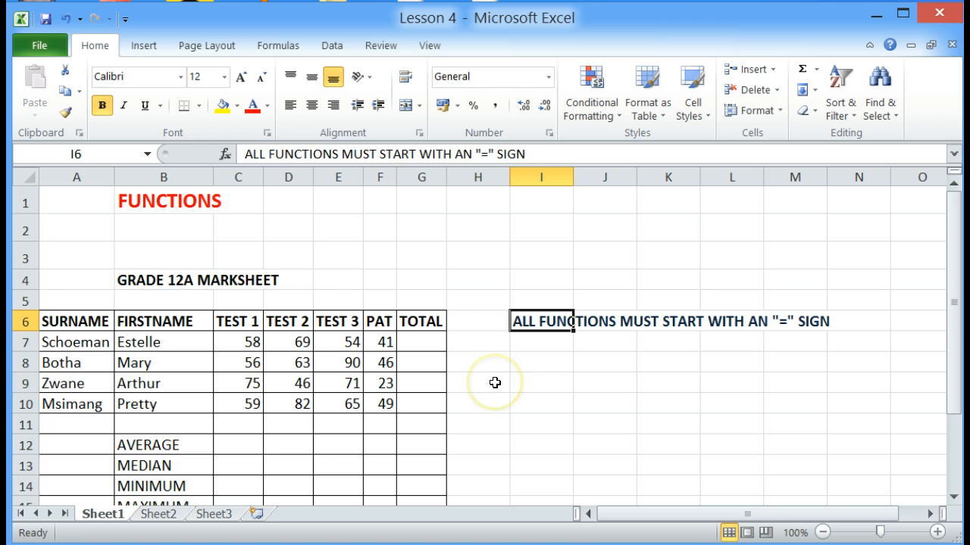
pyautogui.click(426, 341)
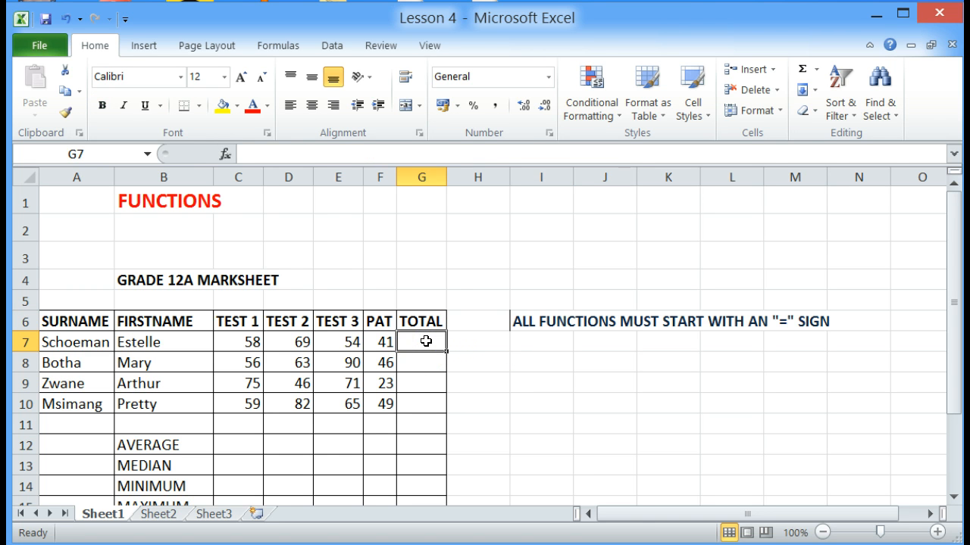
pyautogui.click(268, 154)
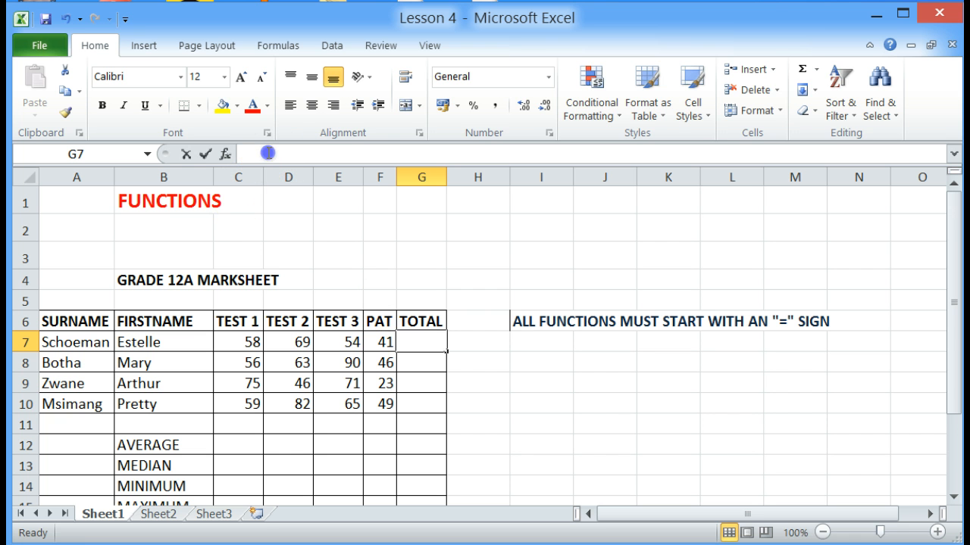
pyautogui.write('=')
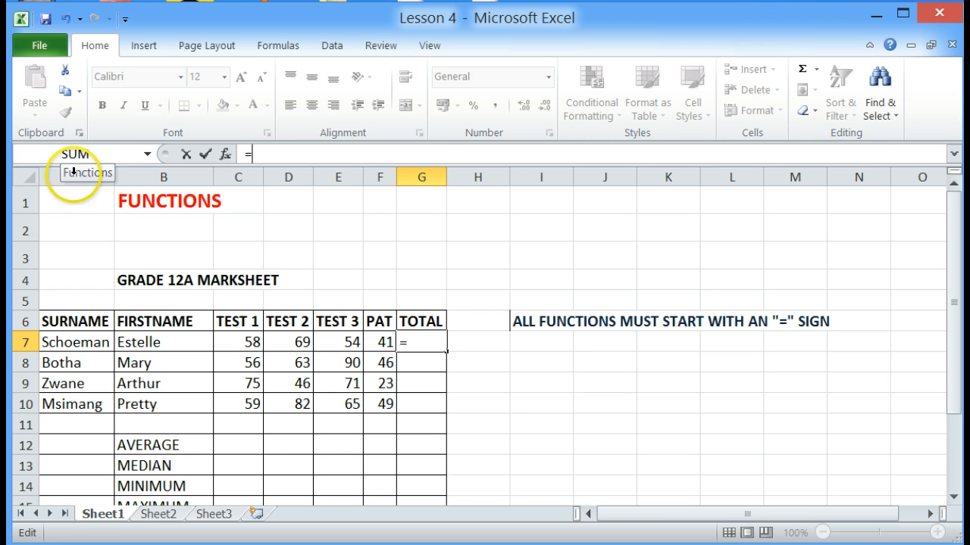
pyautogui.click(147, 154)
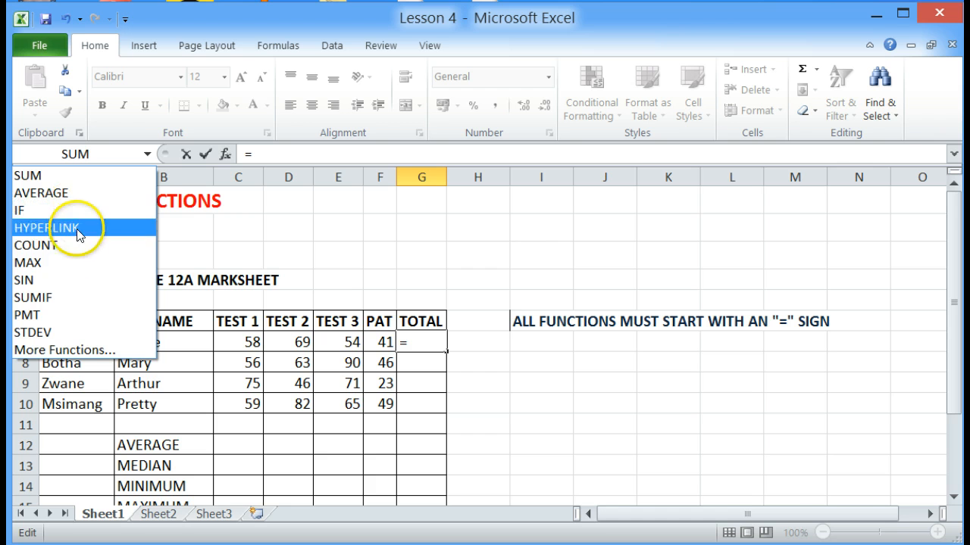
pyautogui.click(104, 158)
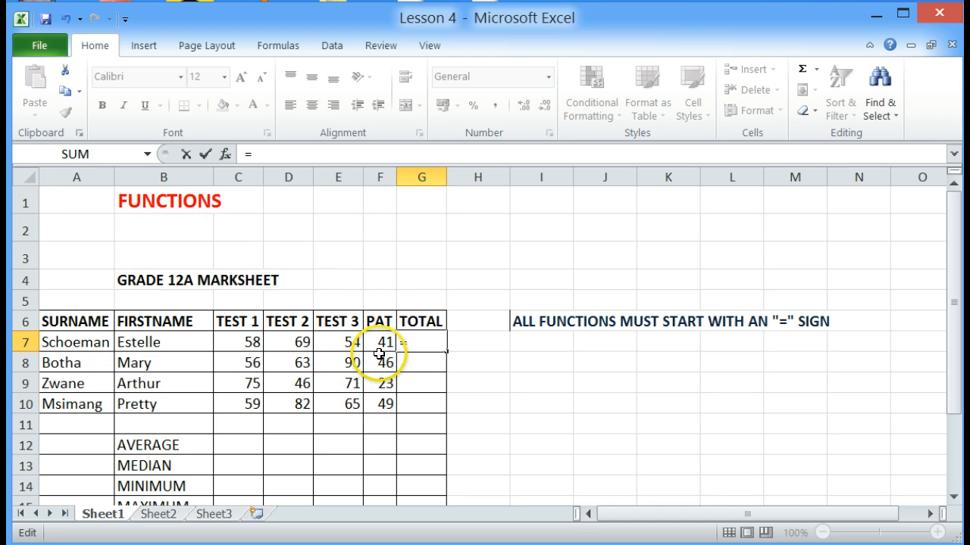
pyautogui.click(292, 153)
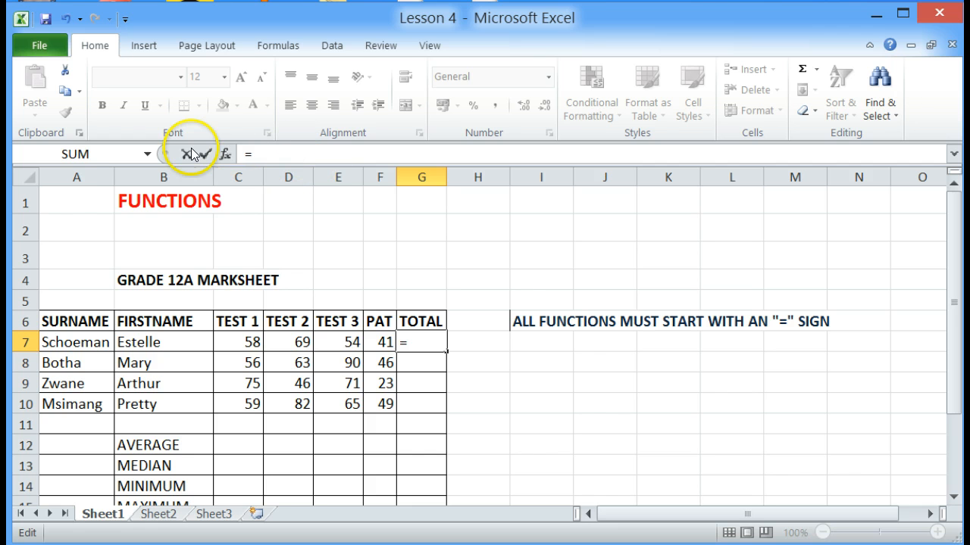
pyautogui.click(78, 156)
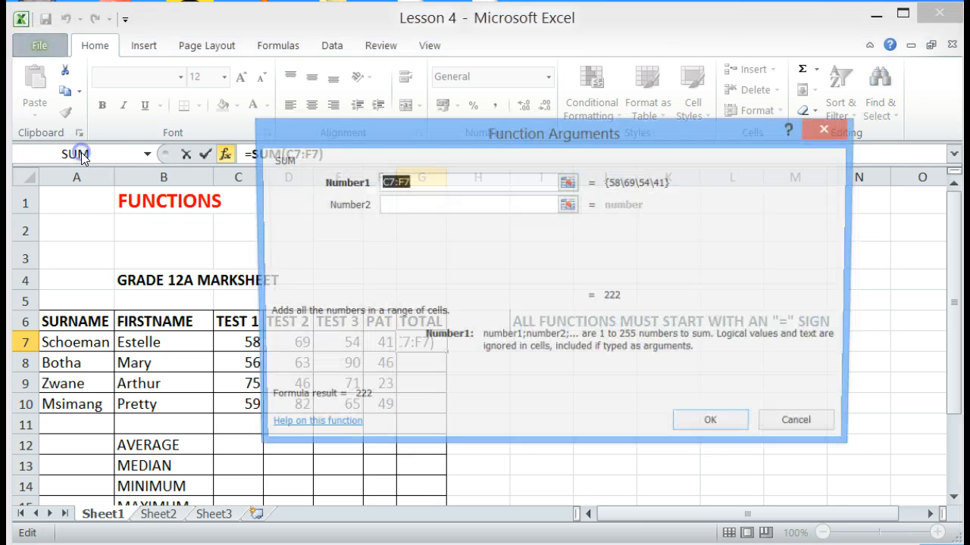
# Set the SUM range to C7:F7, confirm the function, and fill the formula down to G10.
pyautogui.moveTo(616, 134); pyautogui.dragTo(653, 122)
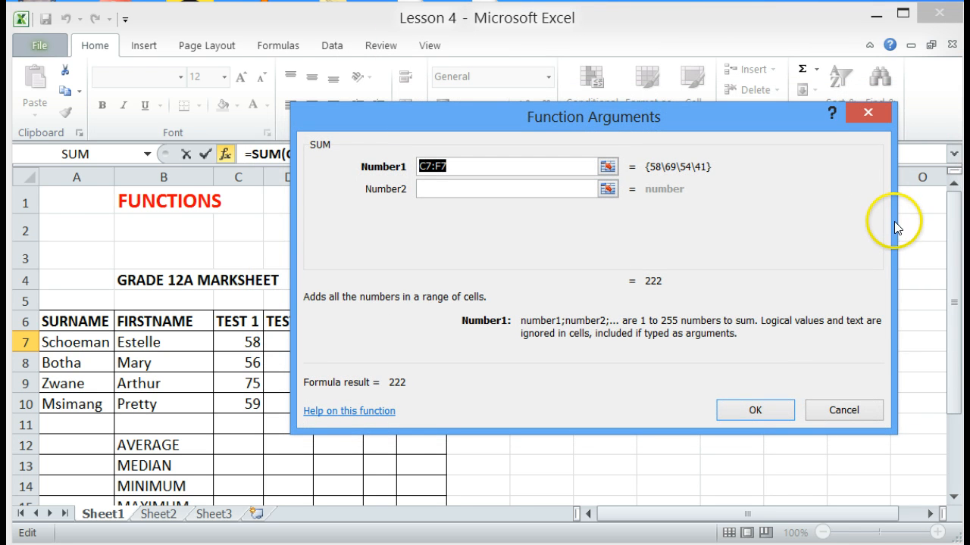
pyautogui.moveTo(640, 121); pyautogui.dragTo(825, 106)
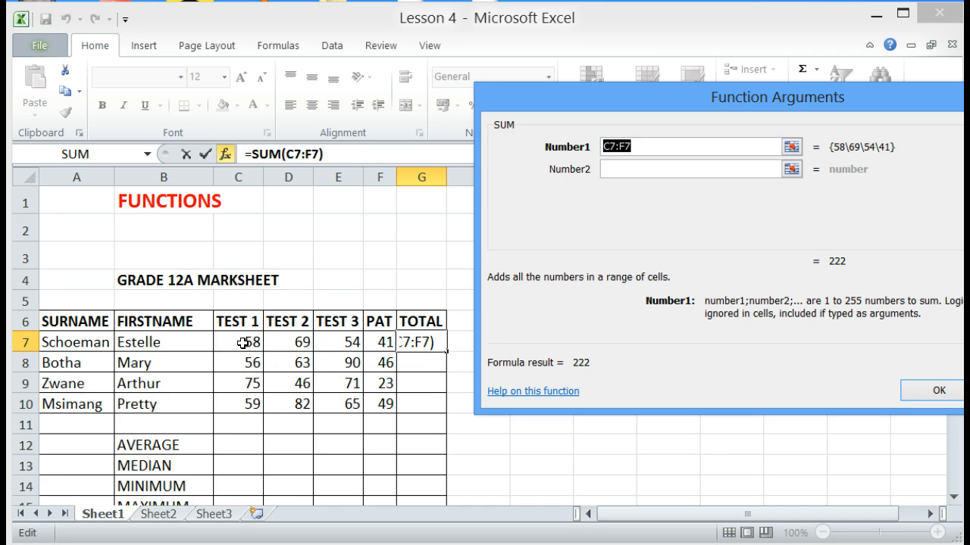
pyautogui.moveTo(243, 343); pyautogui.dragTo(376, 343)
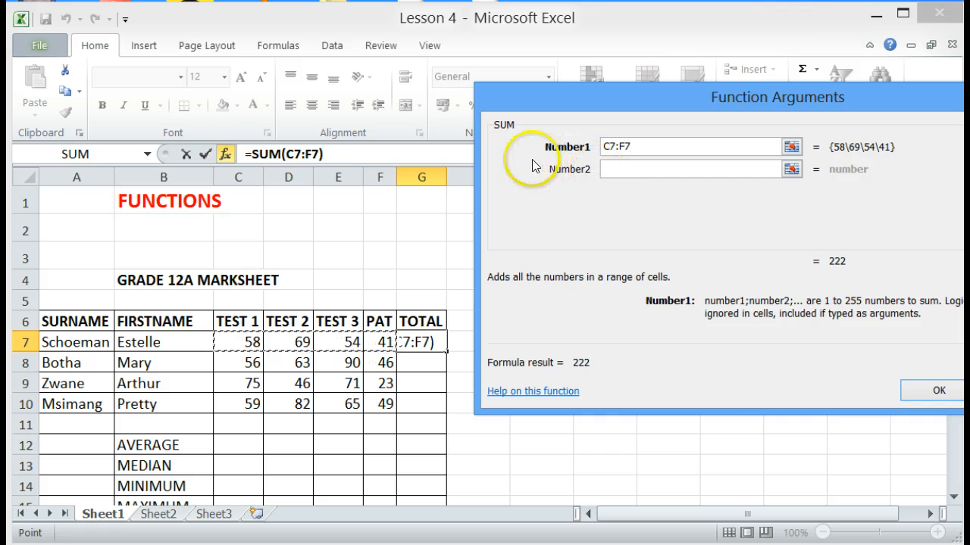
pyautogui.moveTo(711, 99); pyautogui.dragTo(700, 95)
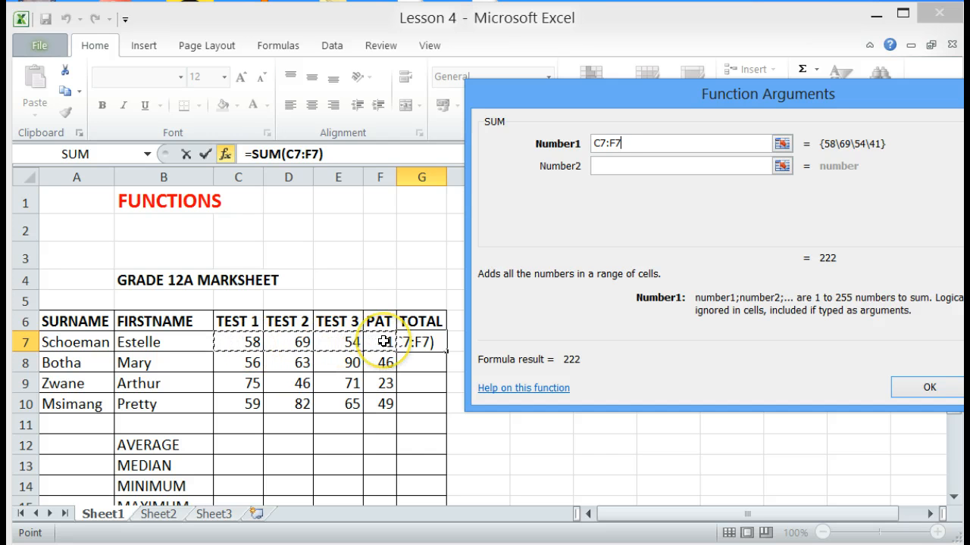
pyautogui.click(910, 385)
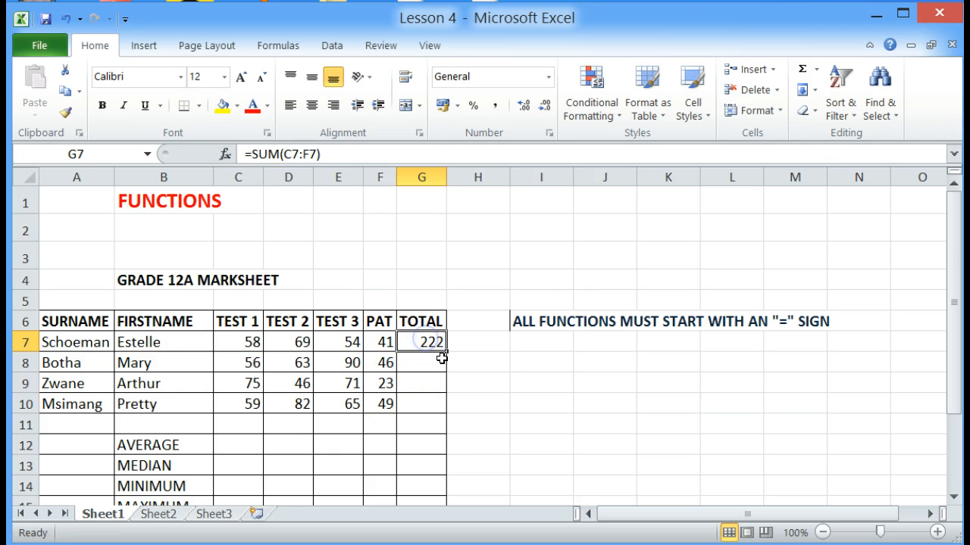
pyautogui.moveTo(446, 350); pyautogui.dragTo(439, 402)
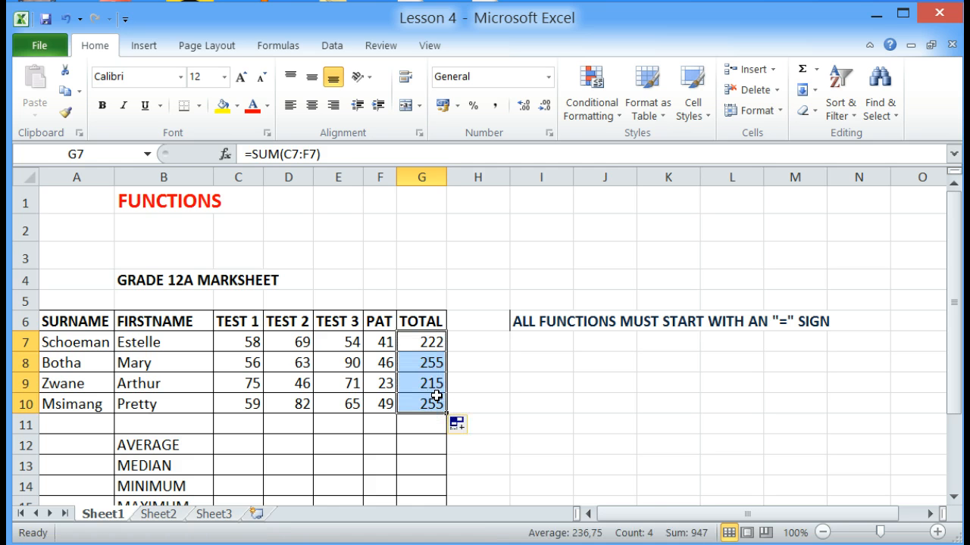
# Calculate the AVERAGE of C7:C10 in cell C12 and copy the formula across to G12.
pyautogui.click(240, 449)
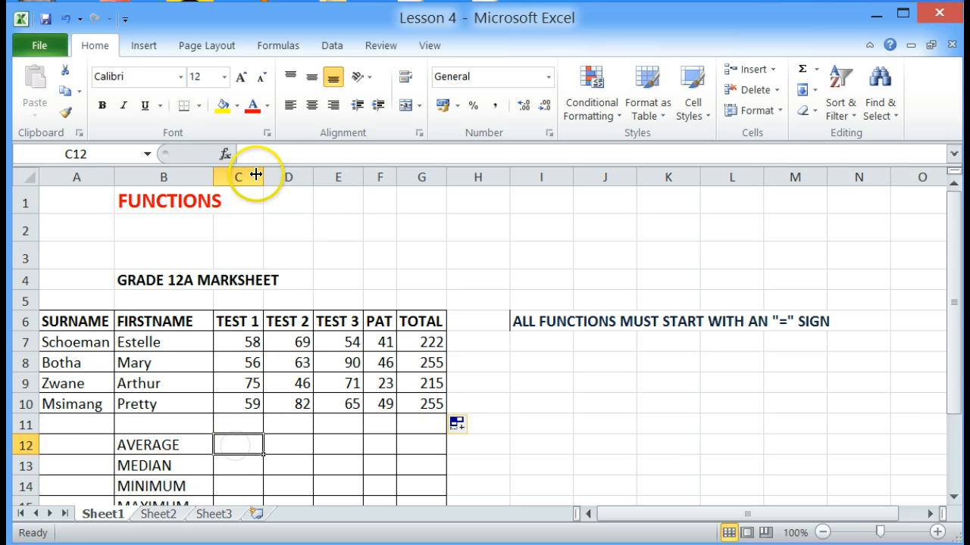
pyautogui.click(255, 152)
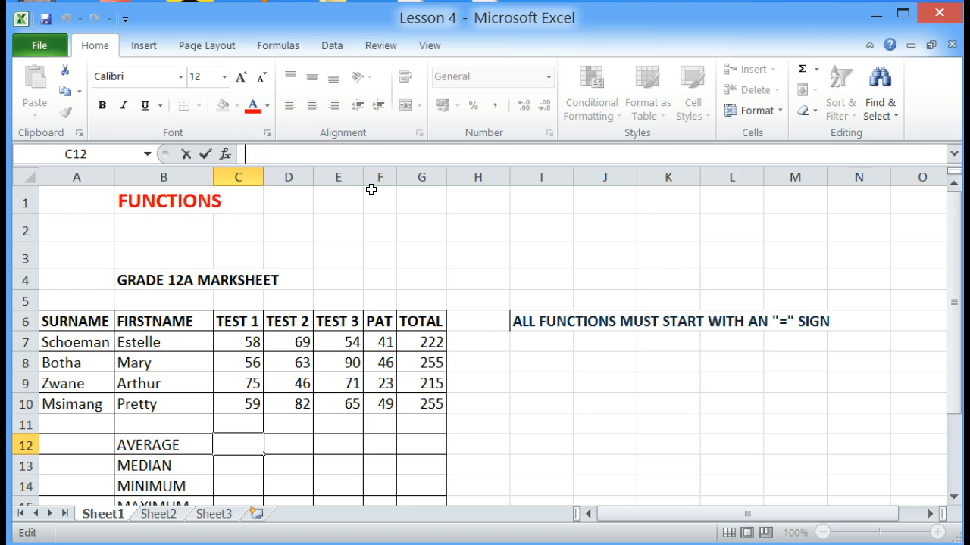
pyautogui.write('=')
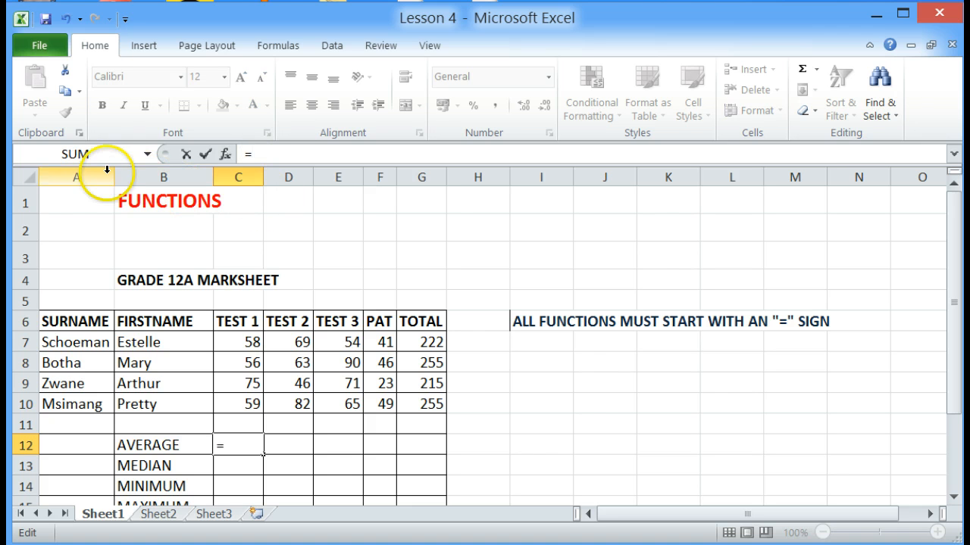
pyautogui.click(148, 155)
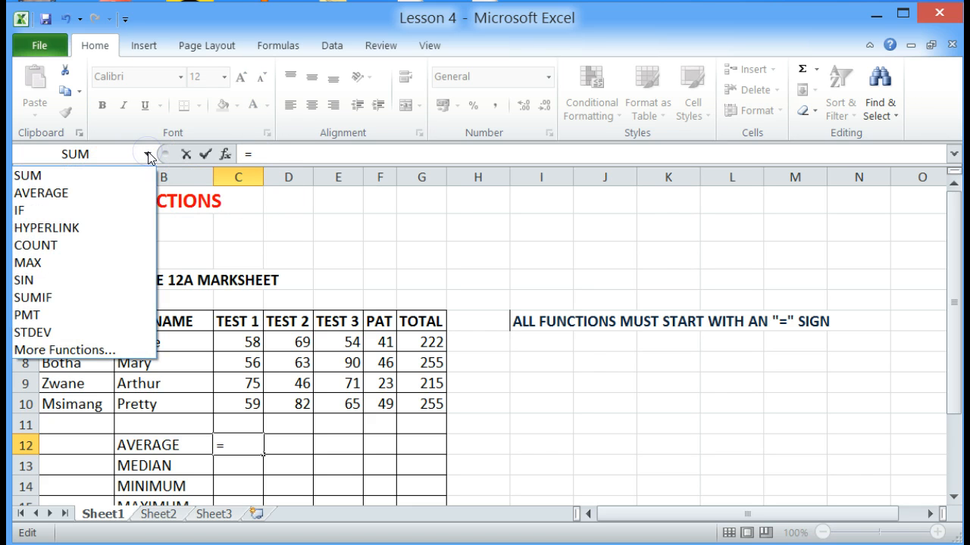
pyautogui.click(57, 194)
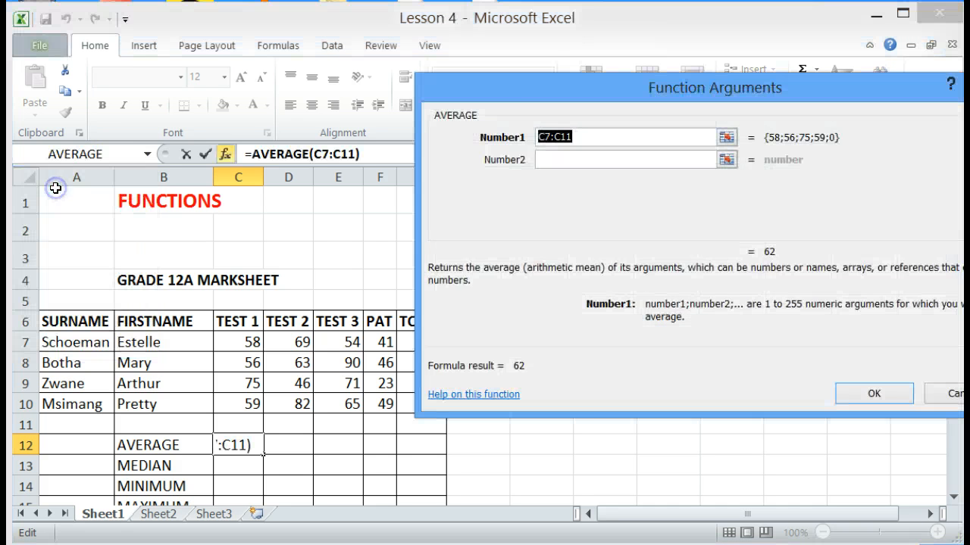
pyautogui.moveTo(760, 90); pyautogui.dragTo(636, 38)
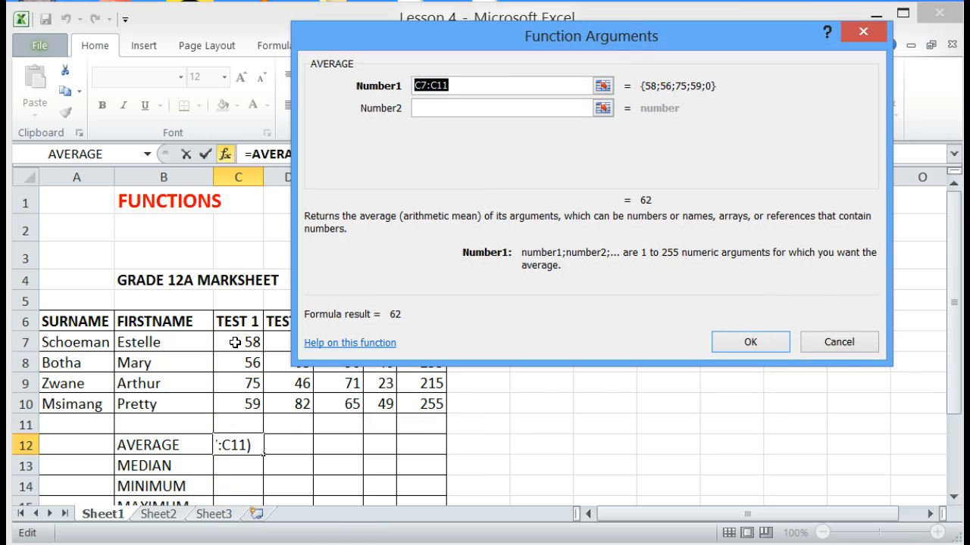
pyautogui.moveTo(235, 343); pyautogui.dragTo(233, 399)
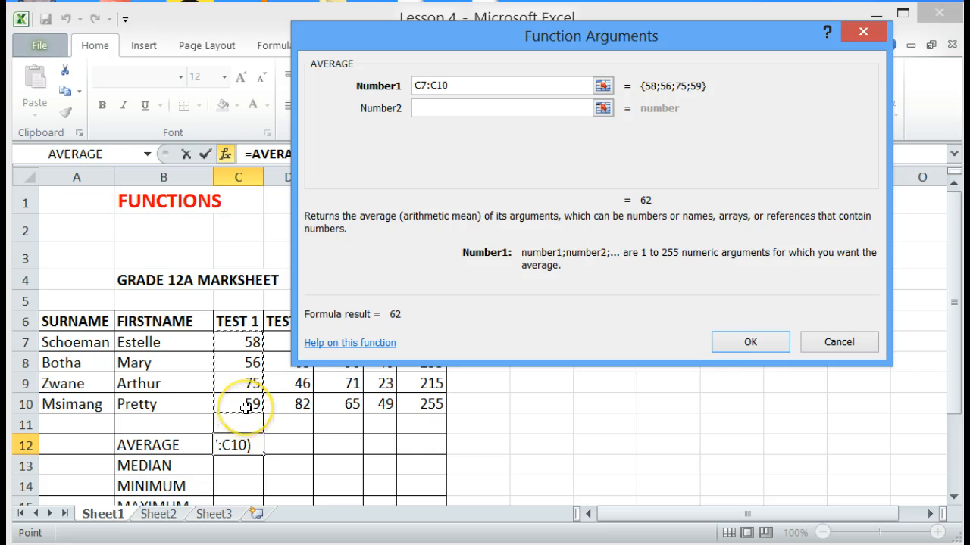
pyautogui.click(736, 341)
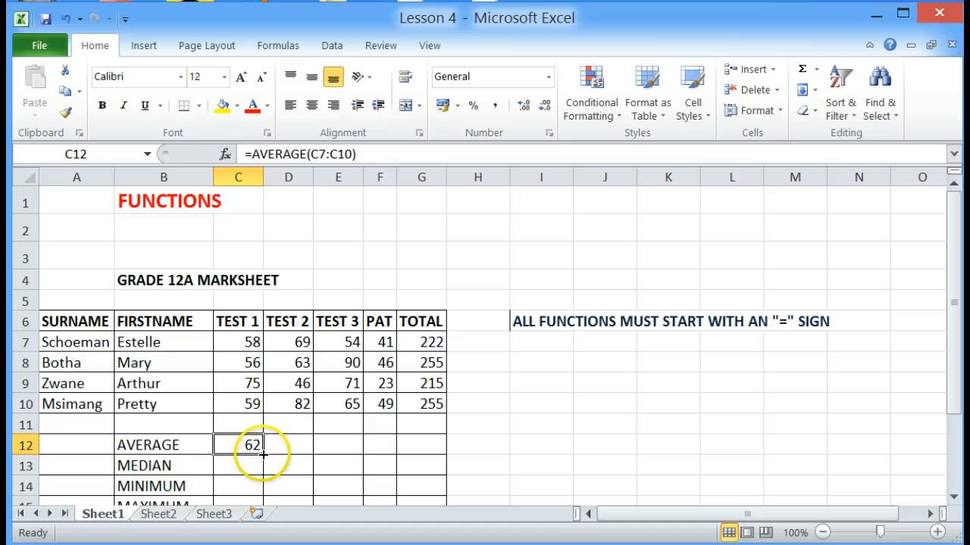
pyautogui.moveTo(263, 453); pyautogui.dragTo(433, 449)
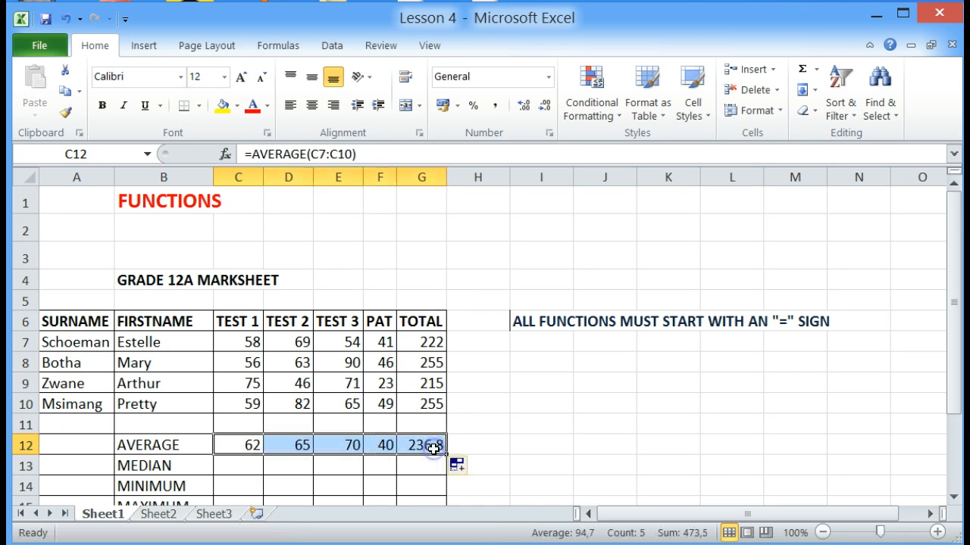
pyautogui.click(592, 436)
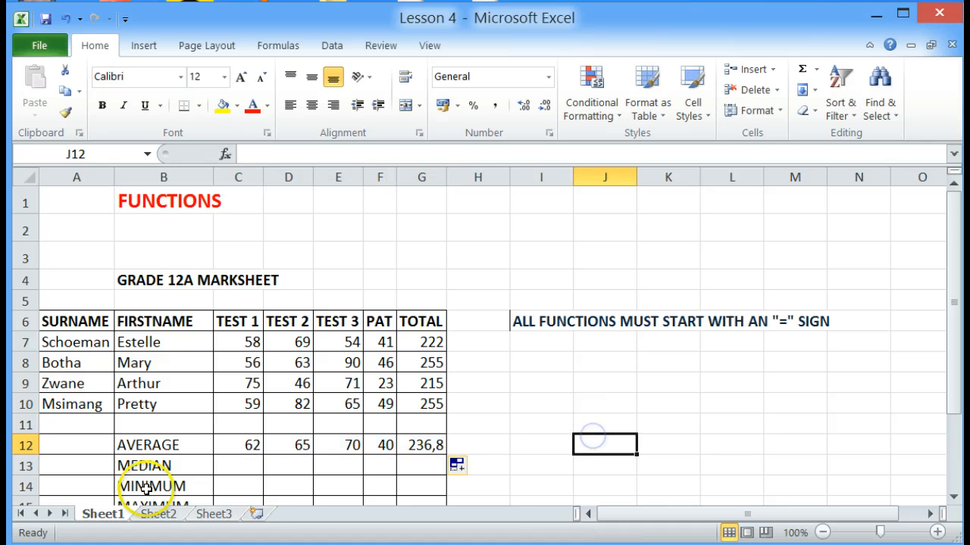
# Search the function library for "median" and insert the MEDIAN function in cell C13.
pyautogui.click(227, 464)
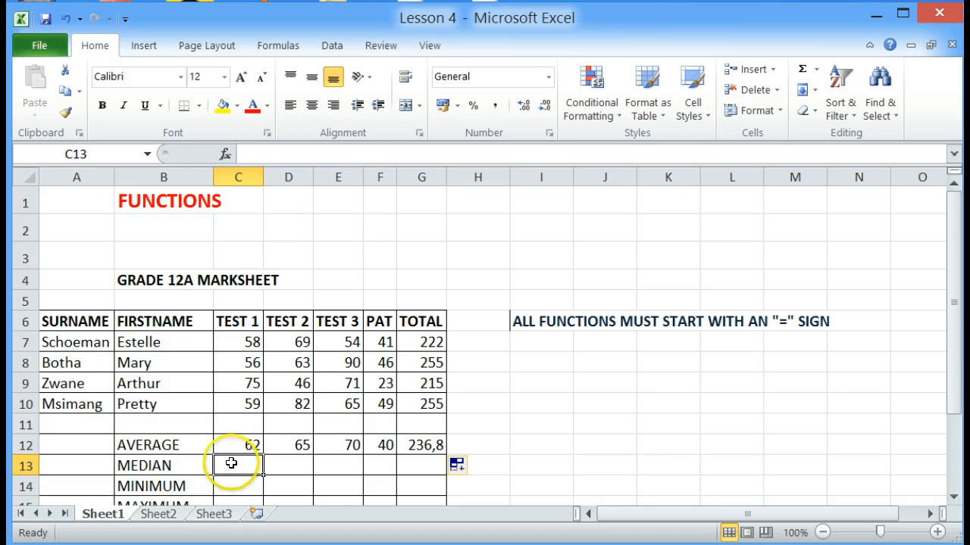
pyautogui.click(272, 155)
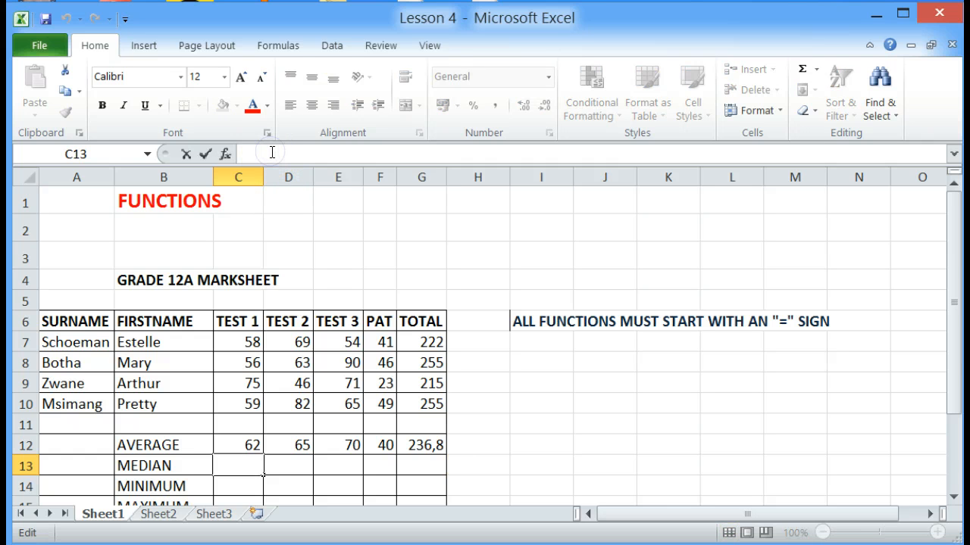
pyautogui.write('=')
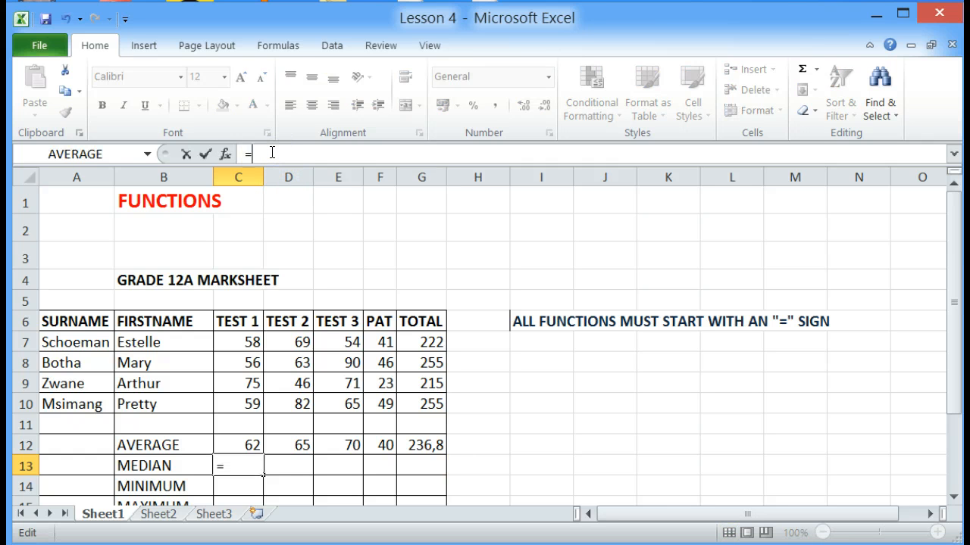
pyautogui.click(145, 156)
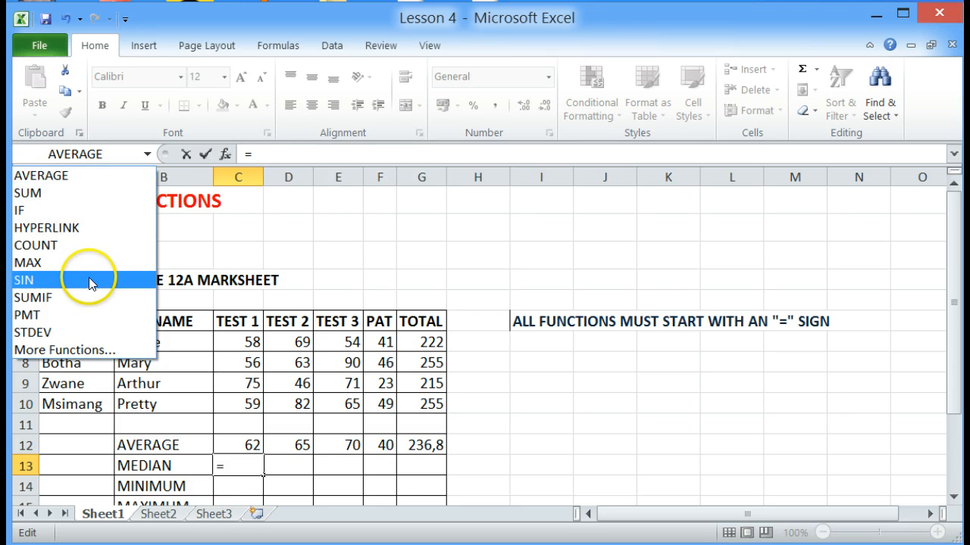
pyautogui.click(66, 351)
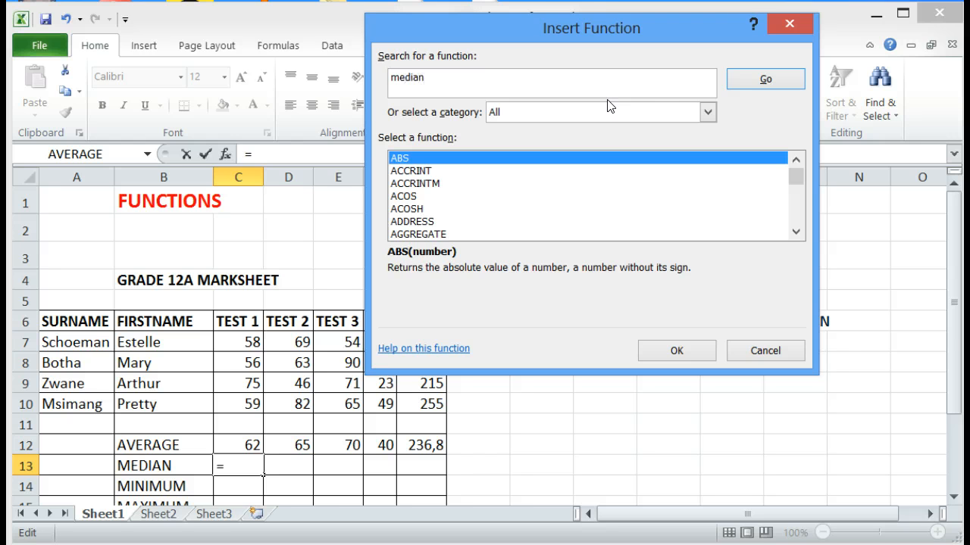
pyautogui.click(684, 73)
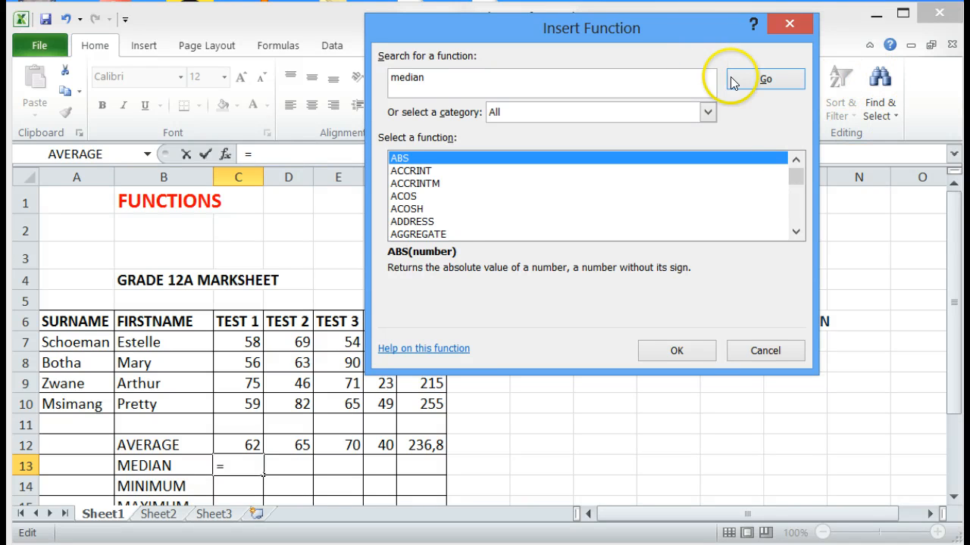
pyautogui.click(770, 80)
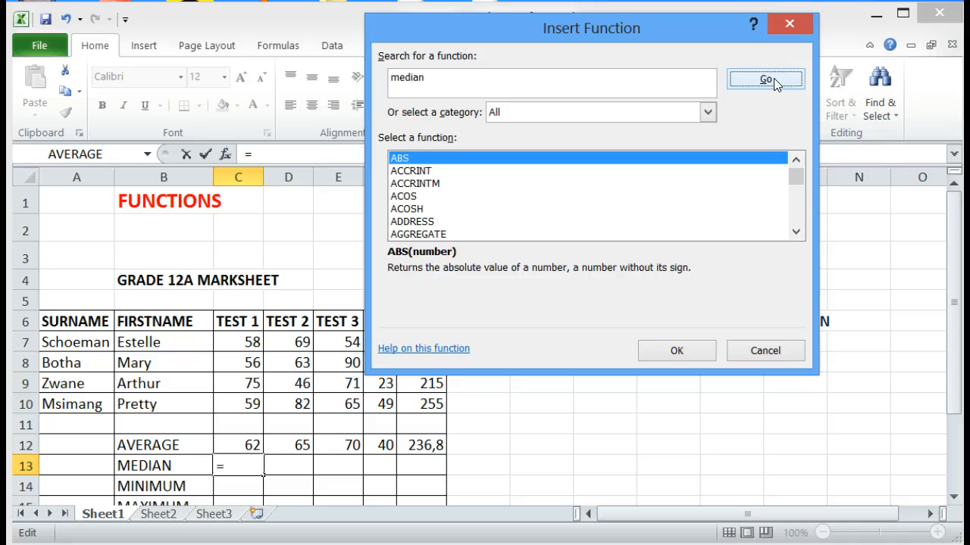
pyautogui.click(797, 207)
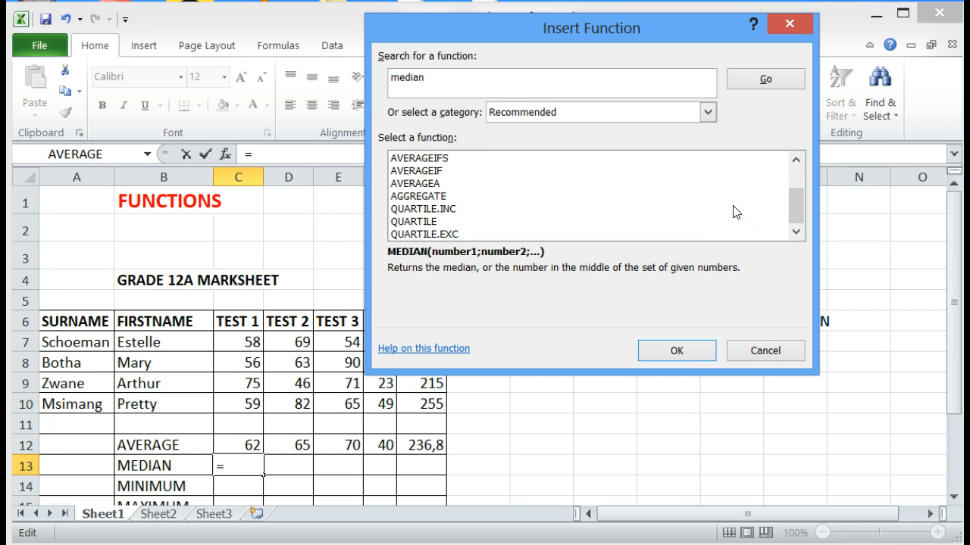
pyautogui.click(795, 180)
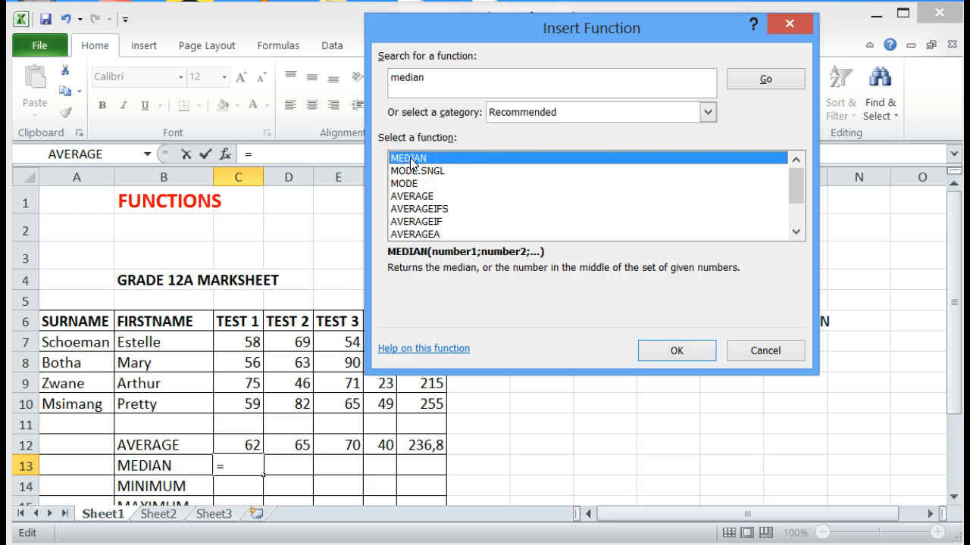
pyautogui.click(674, 350)
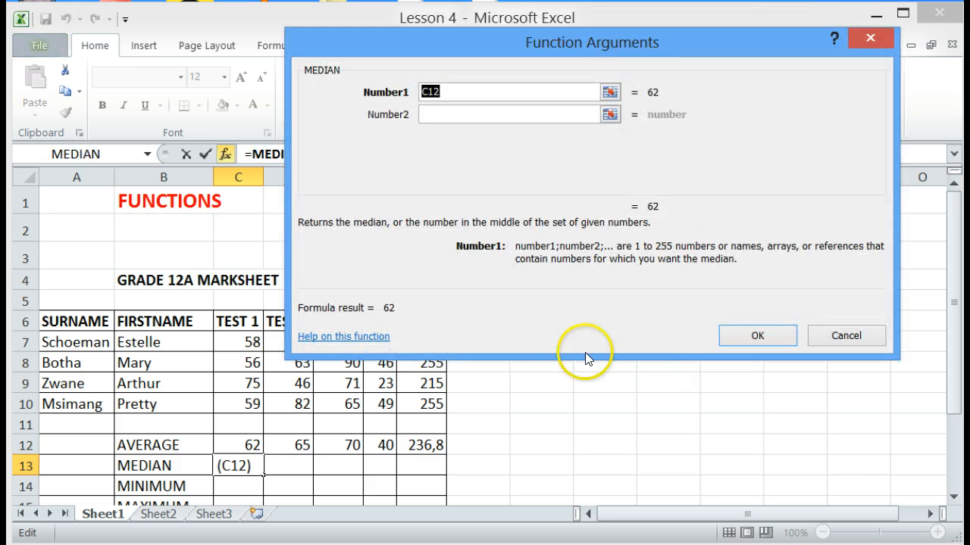
# Set the MEDIAN range to C7:C10 and confirm the function.
pyautogui.moveTo(439, 43); pyautogui.dragTo(581, 42)
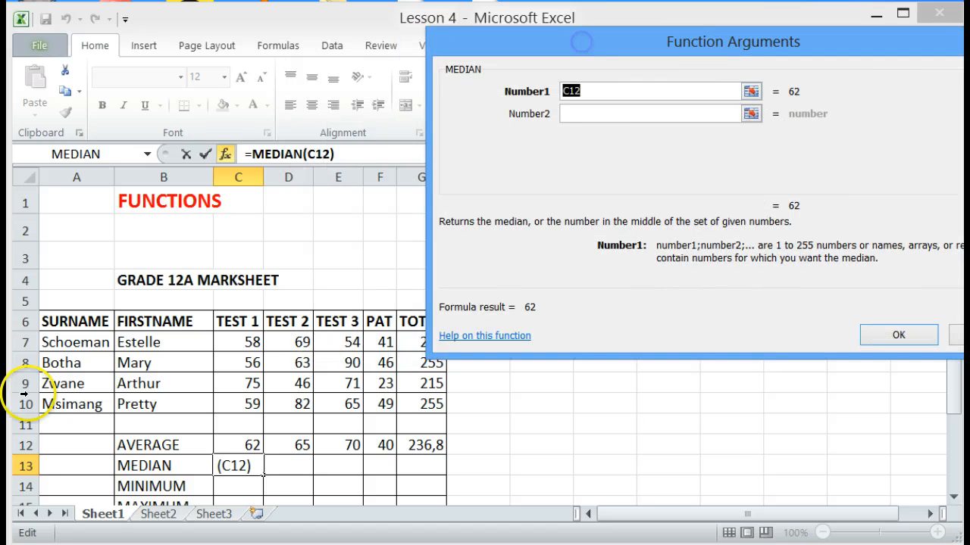
pyautogui.click(233, 342)
pyautogui.moveTo(234, 342); pyautogui.dragTo(234, 404)
pyautogui.click(898, 337)
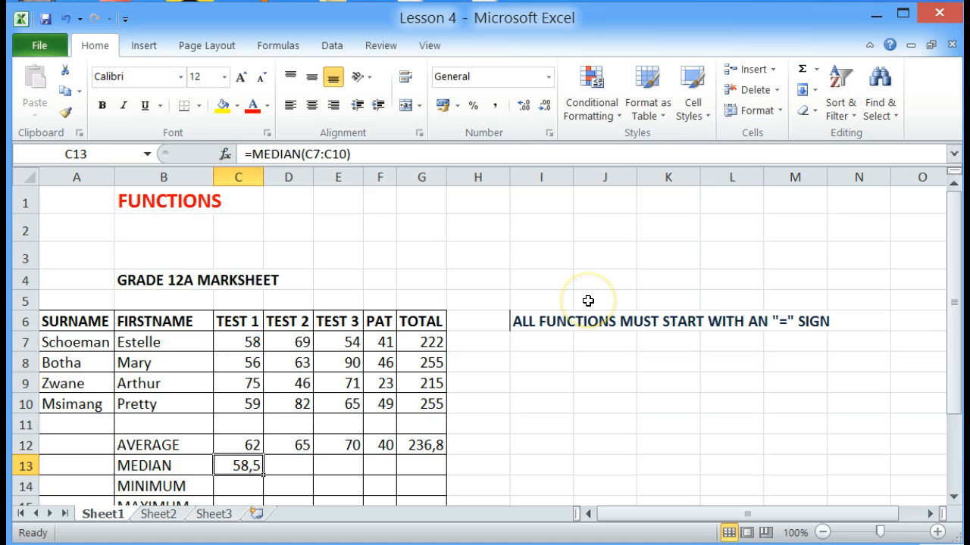
pyautogui.scroll(-1, 394, 262)
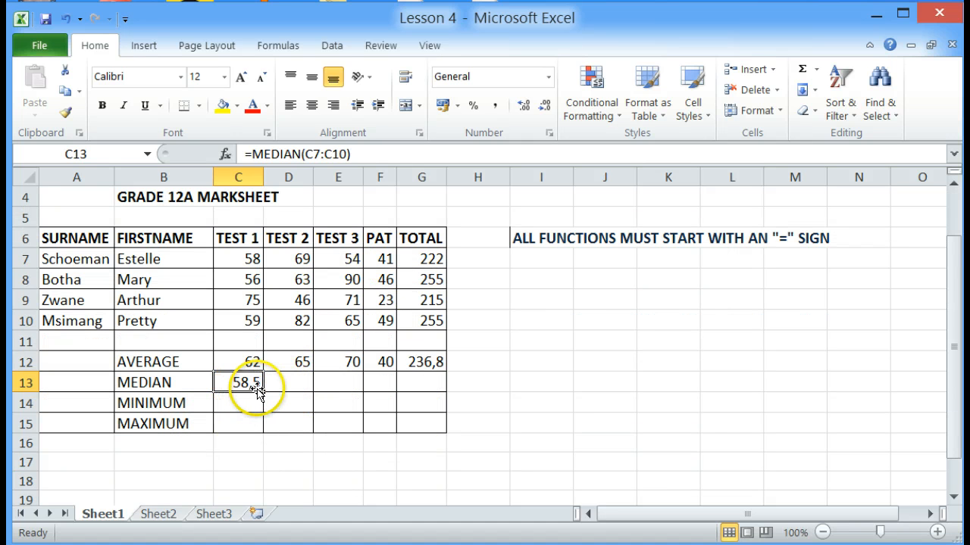
pyautogui.moveTo(263, 391); pyautogui.dragTo(261, 430)
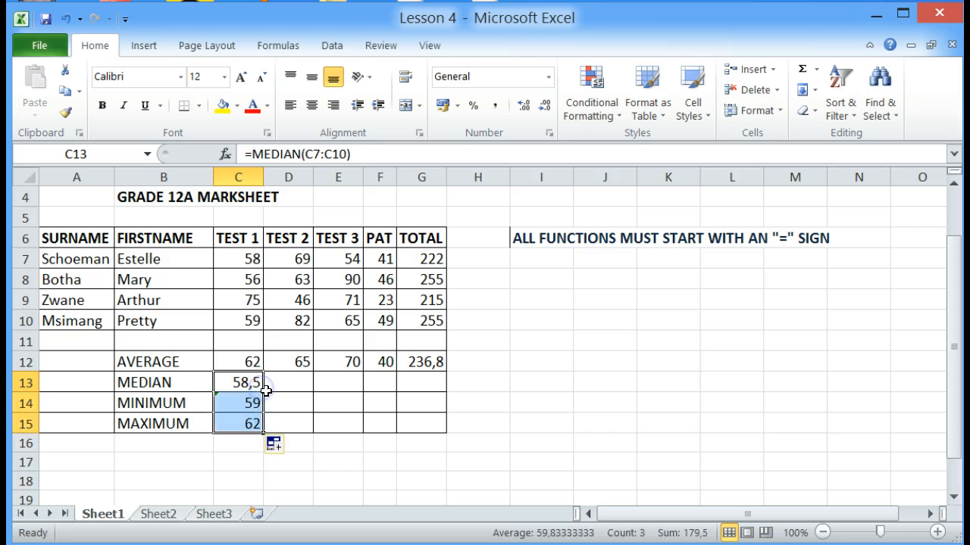
pyautogui.click(252, 383)
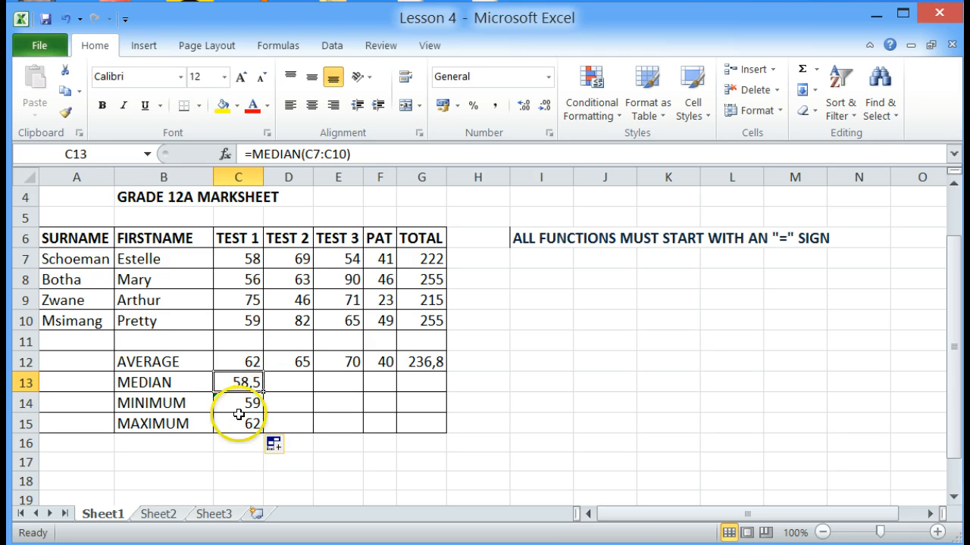
pyautogui.click(66, 18)
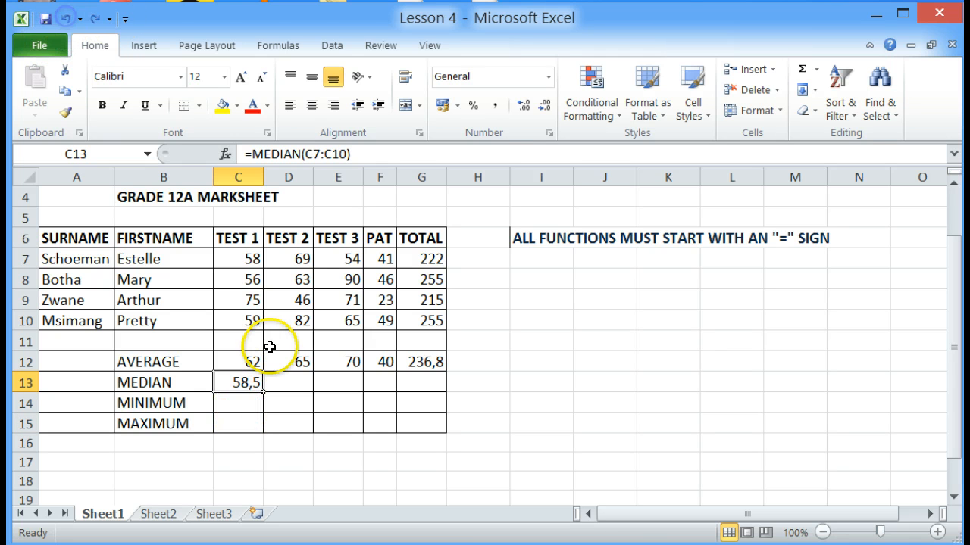
# Copy the MEDIAN formula from C13 across the row to G13.
pyautogui.moveTo(264, 392); pyautogui.dragTo(426, 387)
pyautogui.click(230, 407)
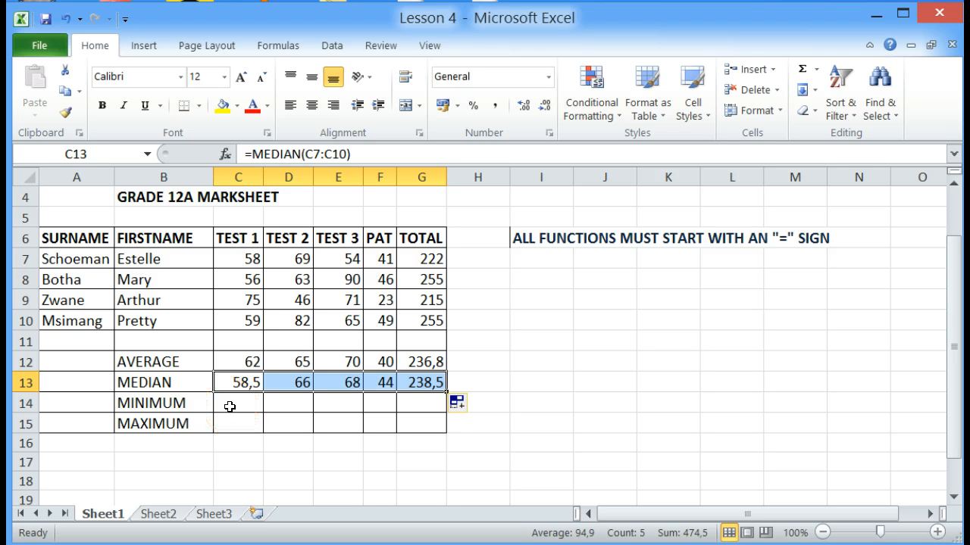
# Calculate the MAX of C7:C10 in cell C15 and copy the formula across to G15.
pyautogui.click(234, 421)
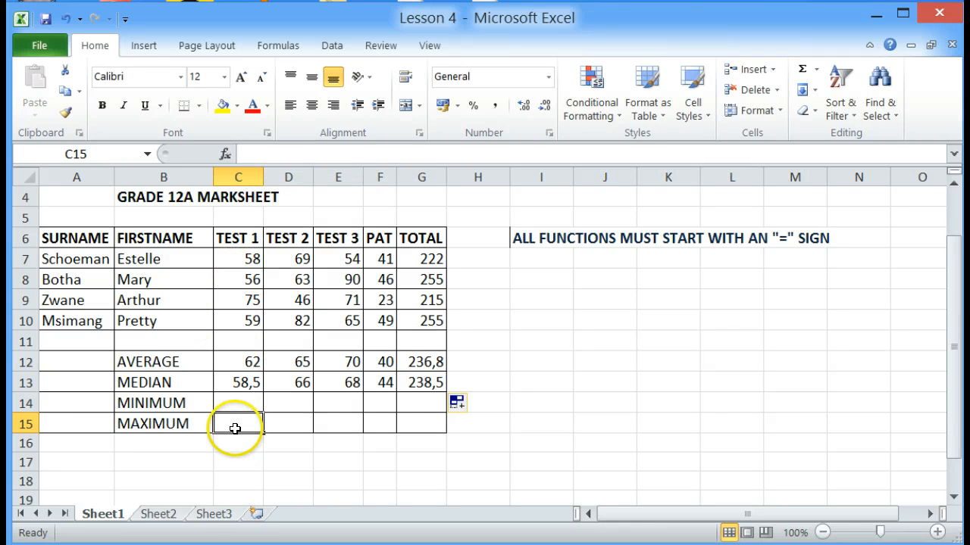
pyautogui.click(275, 153)
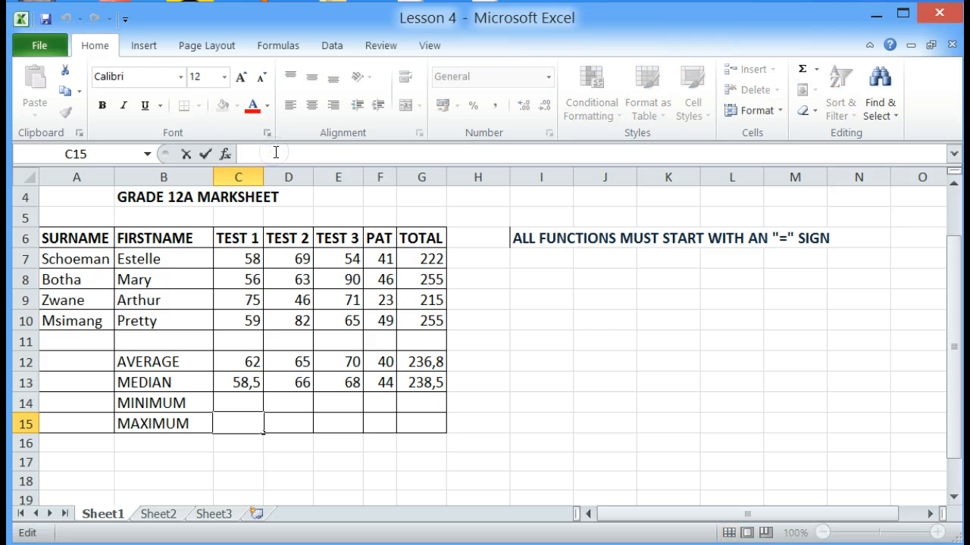
pyautogui.write('=')
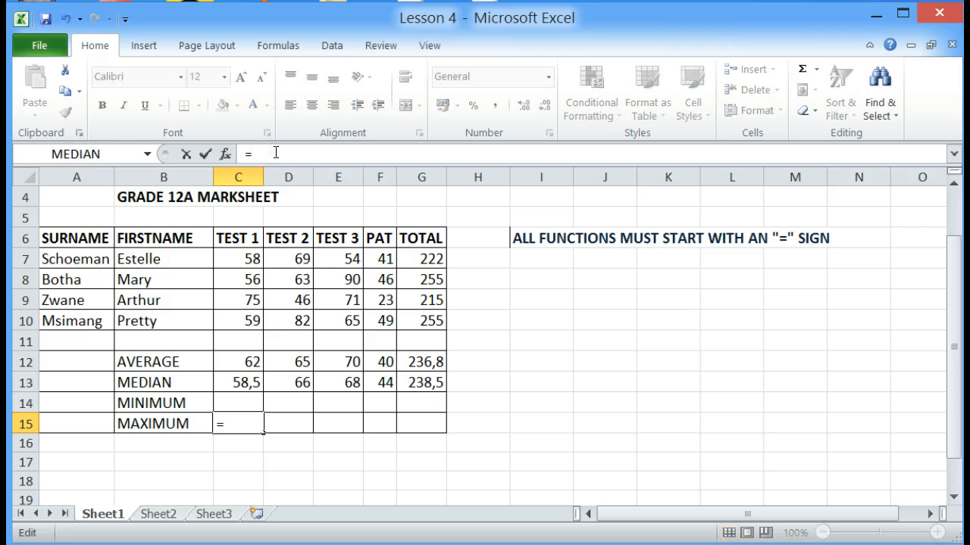
pyautogui.click(147, 155)
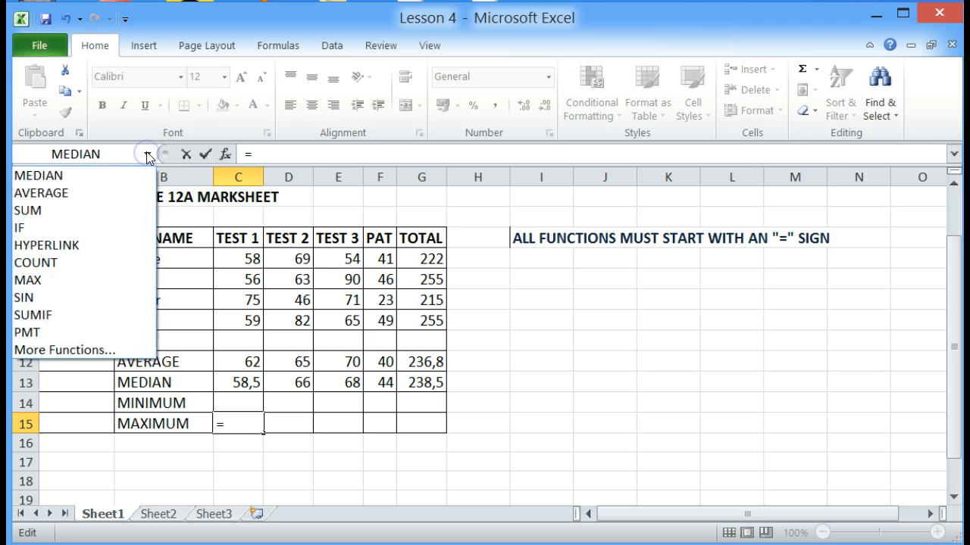
pyautogui.click(27, 280)
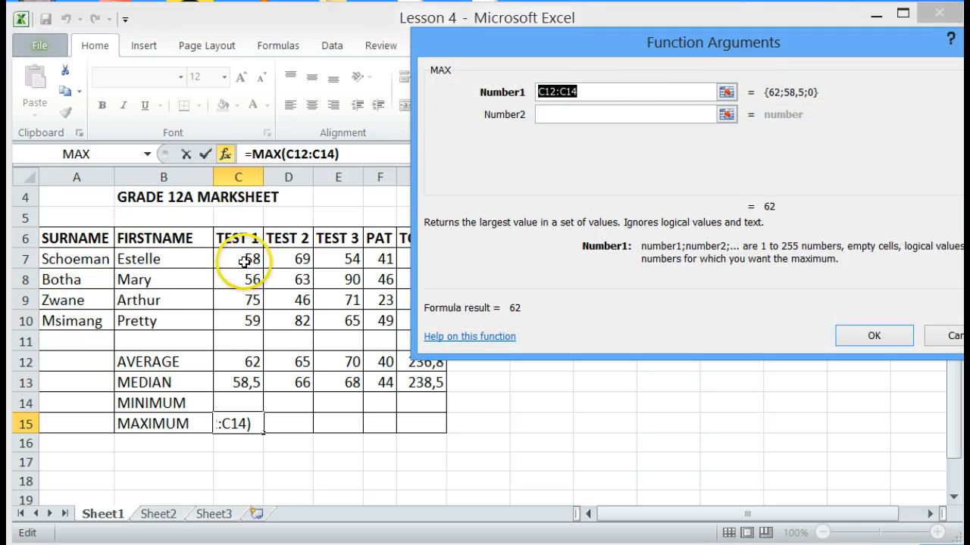
pyautogui.moveTo(244, 255); pyautogui.dragTo(252, 330)
pyautogui.click(871, 336)
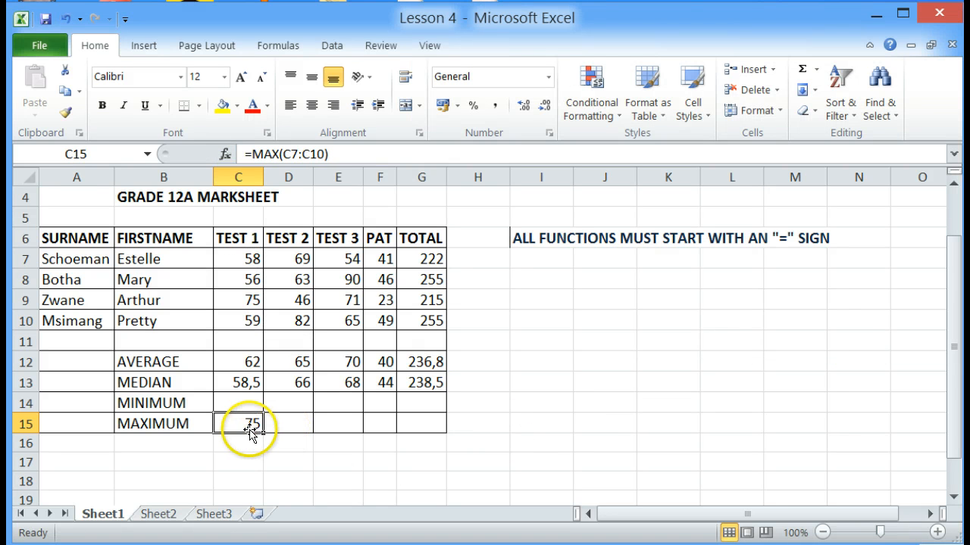
pyautogui.moveTo(262, 433); pyautogui.dragTo(430, 431)
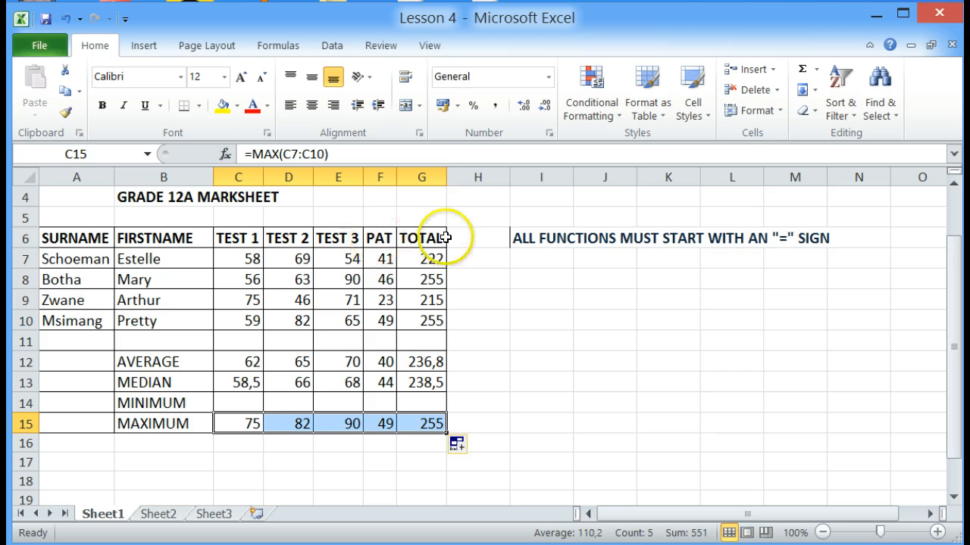
pyautogui.click(528, 400)
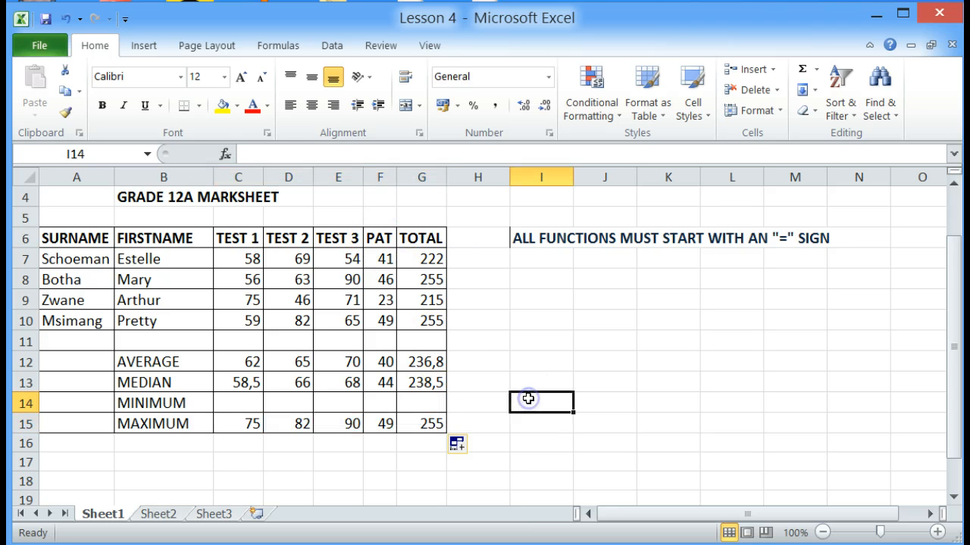